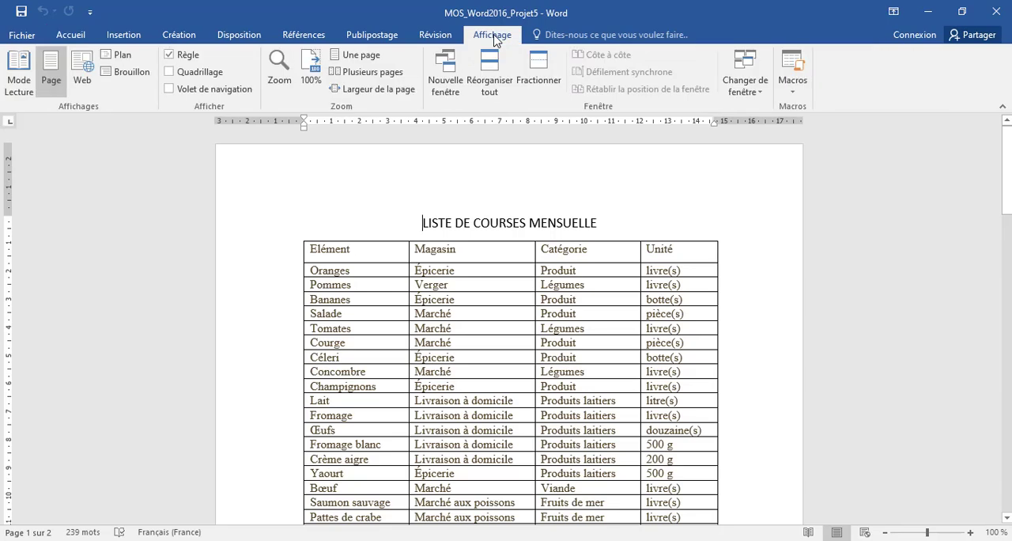
Split the document window, enlarge the pane showing the shopping list, and bring the Tâche 1 instructions into the second pane
{"action": "left_click", "coordinate": [542, 75]}
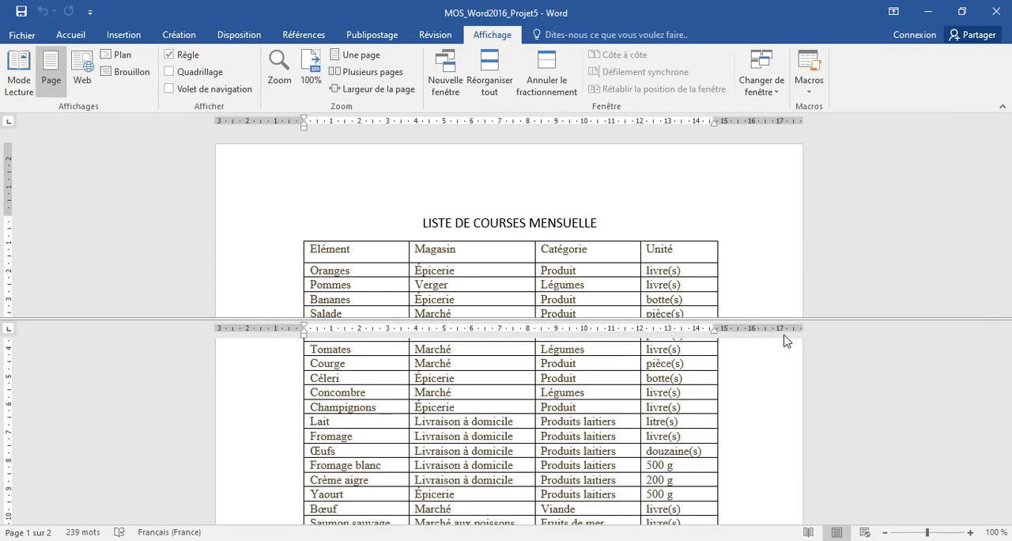
{"action": "left_click_drag", "start_coordinate": [819, 319], "coordinate": [808, 427]}
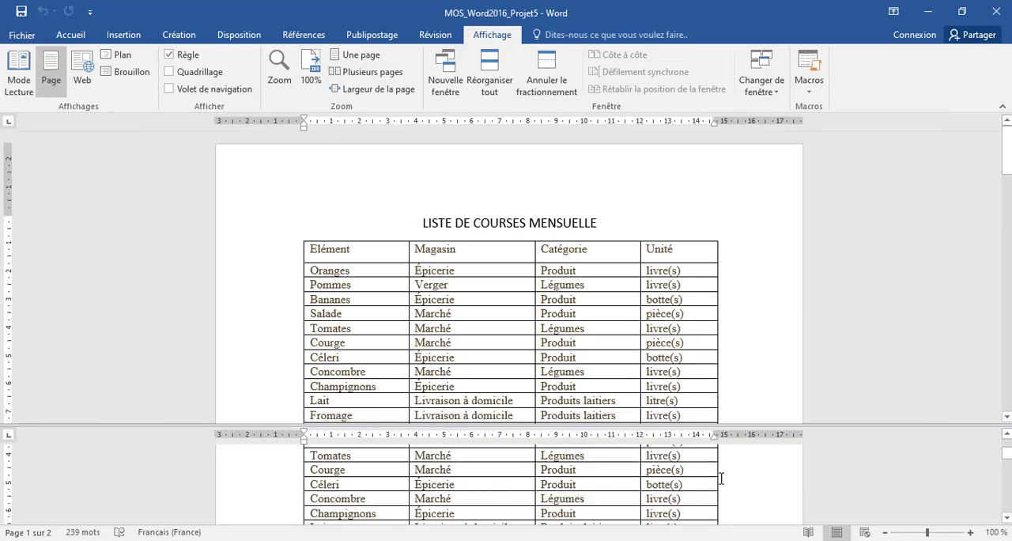
{"action": "scroll", "coordinate": [694, 480], "scroll_direction": "down", "scroll_amount": 5}
{"action": "scroll", "coordinate": [694, 481], "scroll_direction": "down", "scroll_amount": 3}
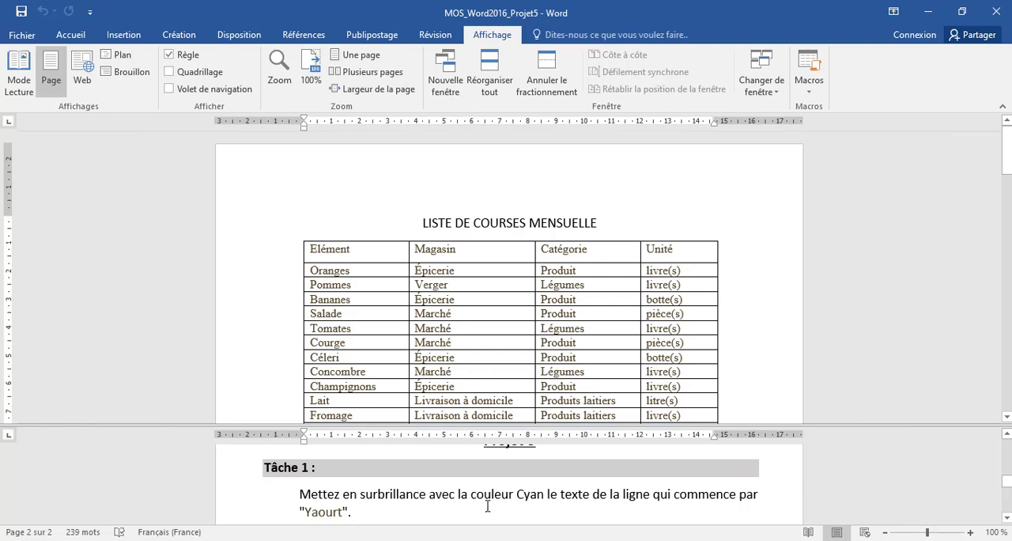
{"action": "double_click", "coordinate": [370, 493]}
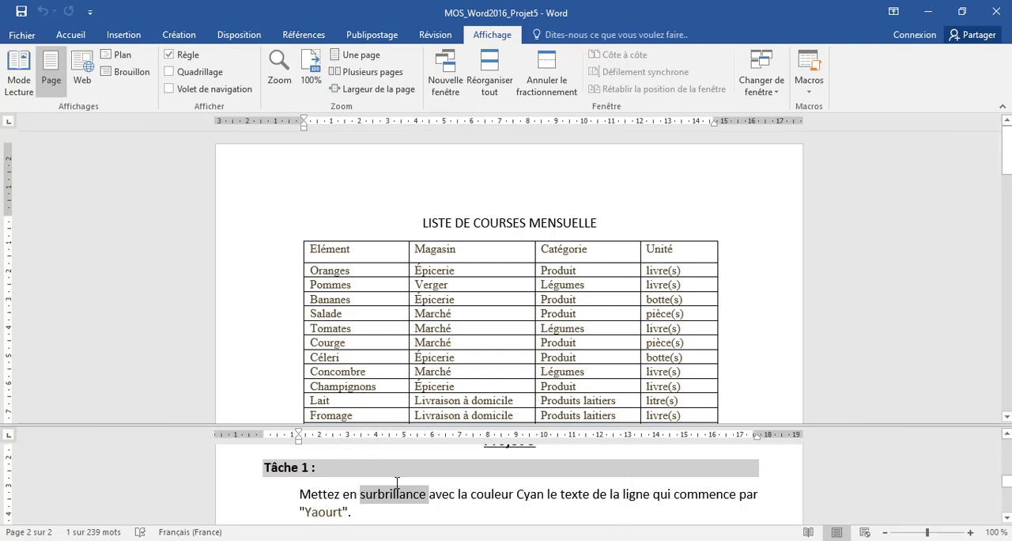
Highlight the text of the whole table row beginning with "Yaourt" in cyan
{"action": "scroll", "coordinate": [336, 382], "scroll_direction": "down", "scroll_amount": 3}
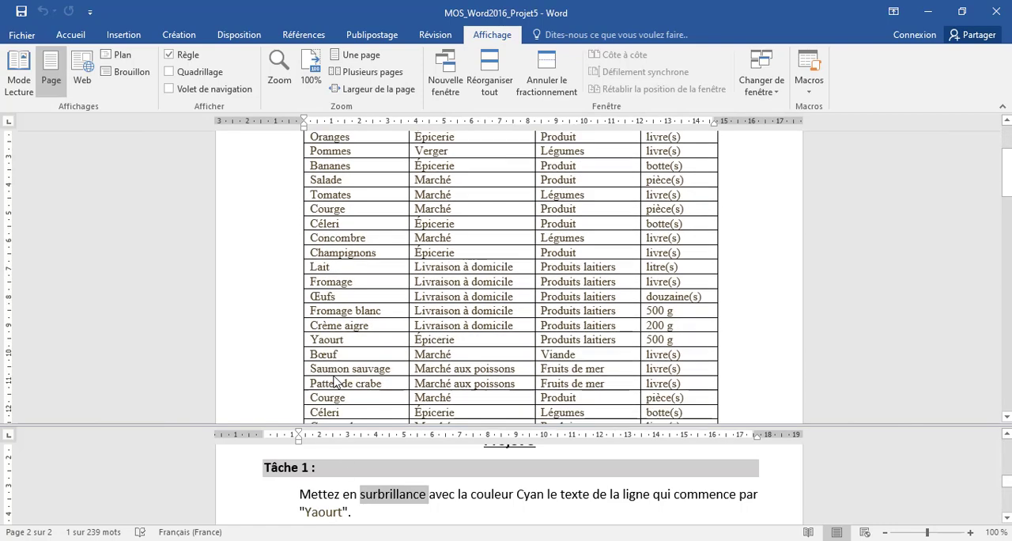
{"action": "left_click", "coordinate": [329, 330]}
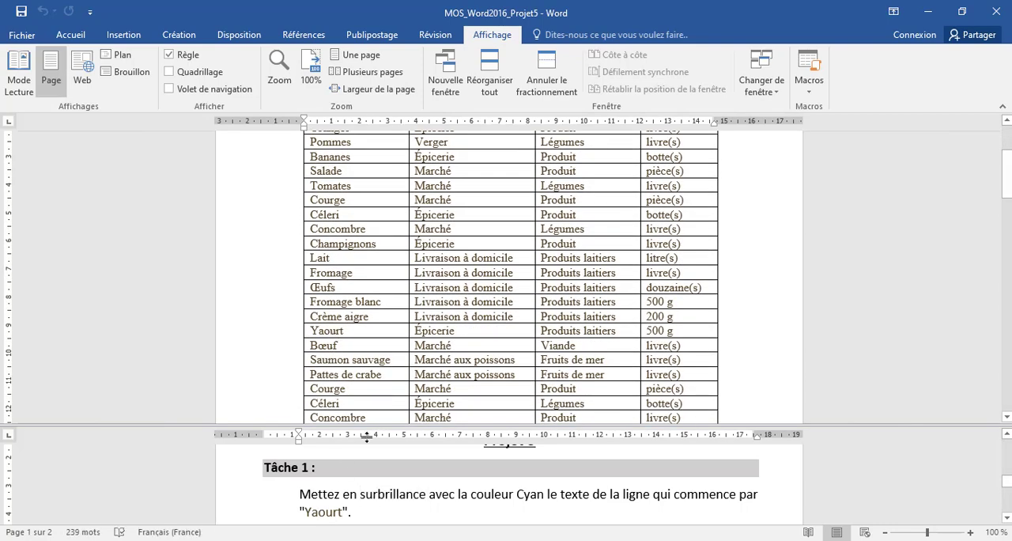
{"action": "left_click", "coordinate": [291, 338]}
{"action": "left_click", "coordinate": [313, 331]}
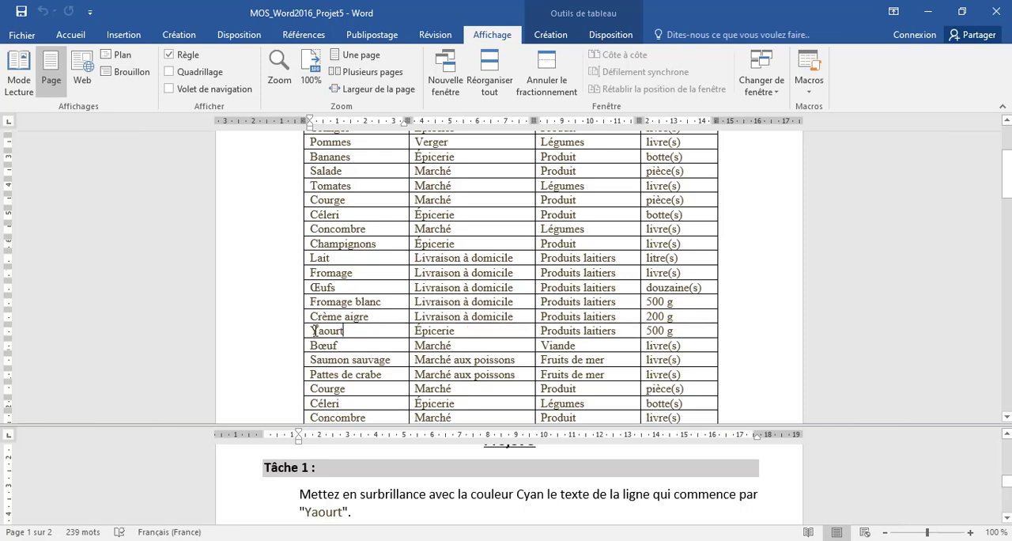
{"action": "left_click_drag", "start_coordinate": [310, 331], "coordinate": [708, 332]}
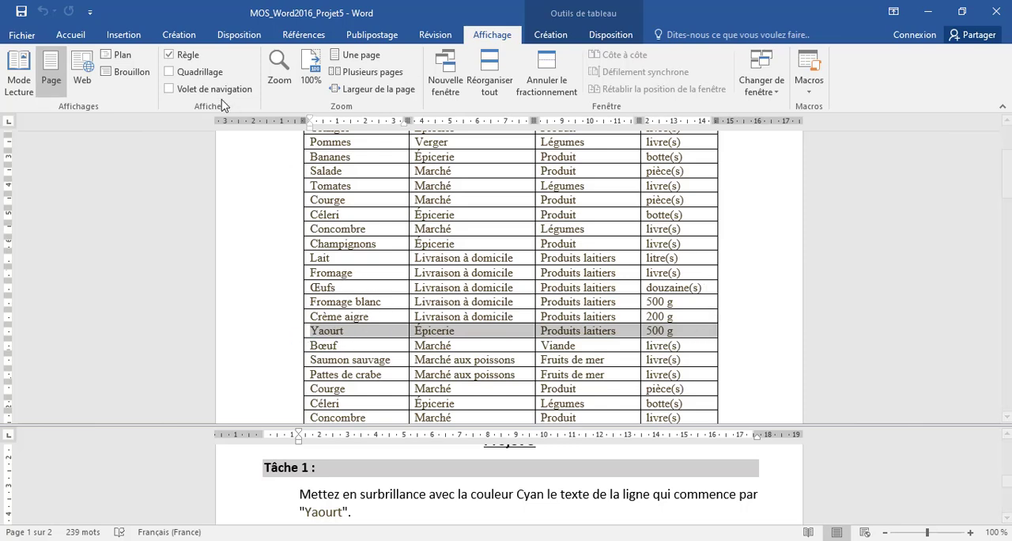
{"action": "left_click", "coordinate": [73, 35]}
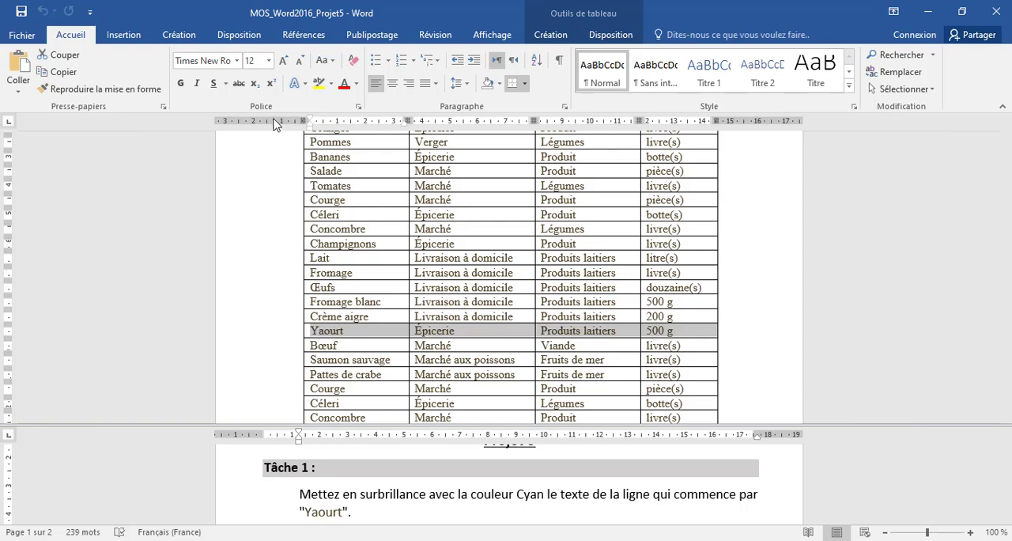
{"action": "left_click", "coordinate": [332, 84]}
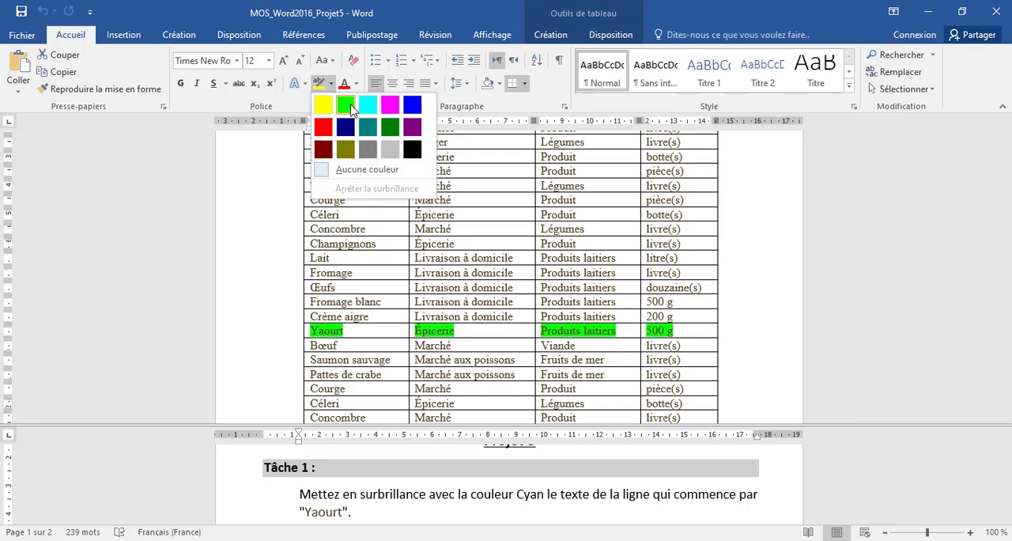
{"action": "left_click", "coordinate": [371, 112]}
Convert the title "LISTE DE COURSES MENSUELLE" into a WordArt text box with the style Remplissage dégradé - Gris, as Tâche 2 requires
{"action": "double_click", "coordinate": [408, 495]}
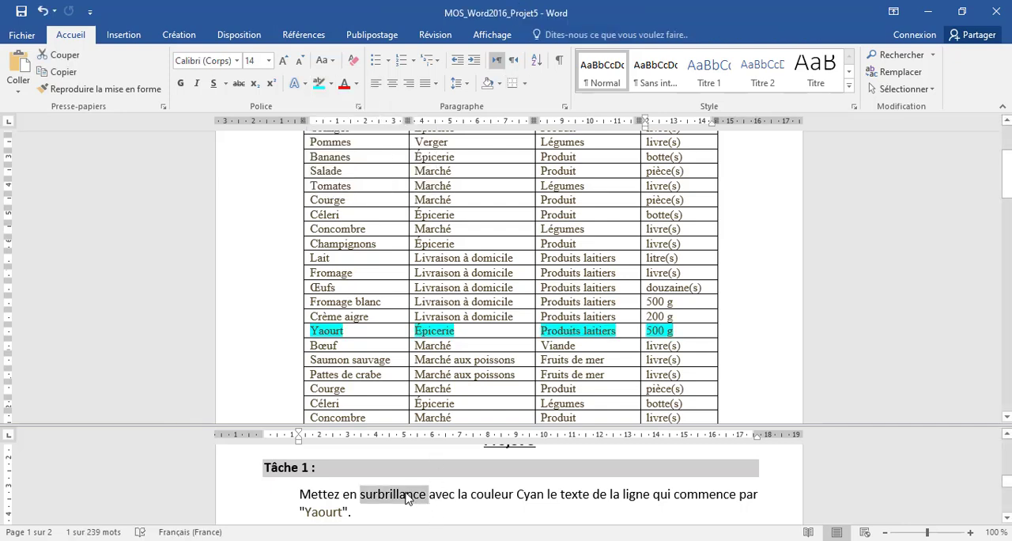
{"action": "left_click", "coordinate": [406, 495]}
{"action": "scroll", "coordinate": [406, 495], "scroll_direction": "down", "scroll_amount": 2}
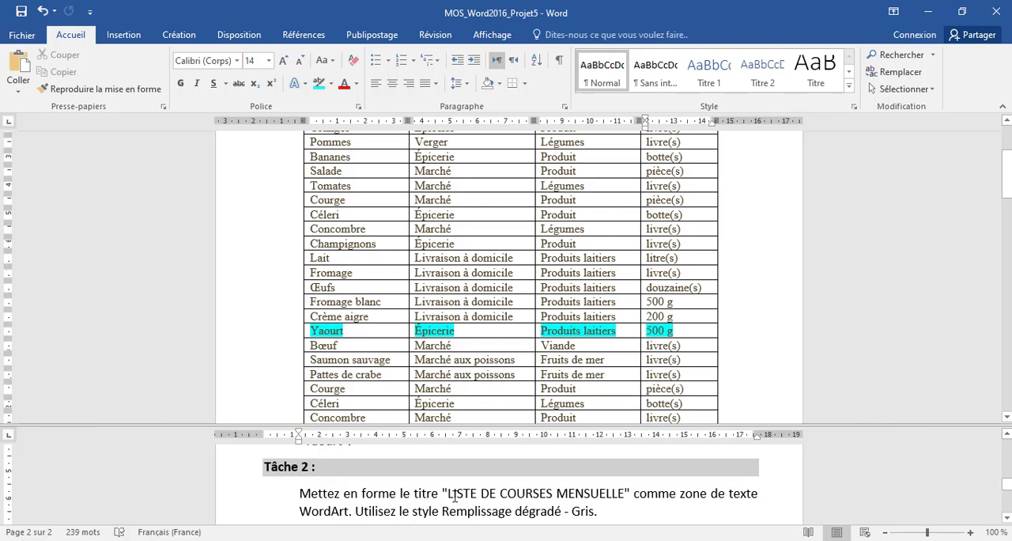
{"action": "scroll", "coordinate": [524, 208], "scroll_direction": "up", "scroll_amount": 4}
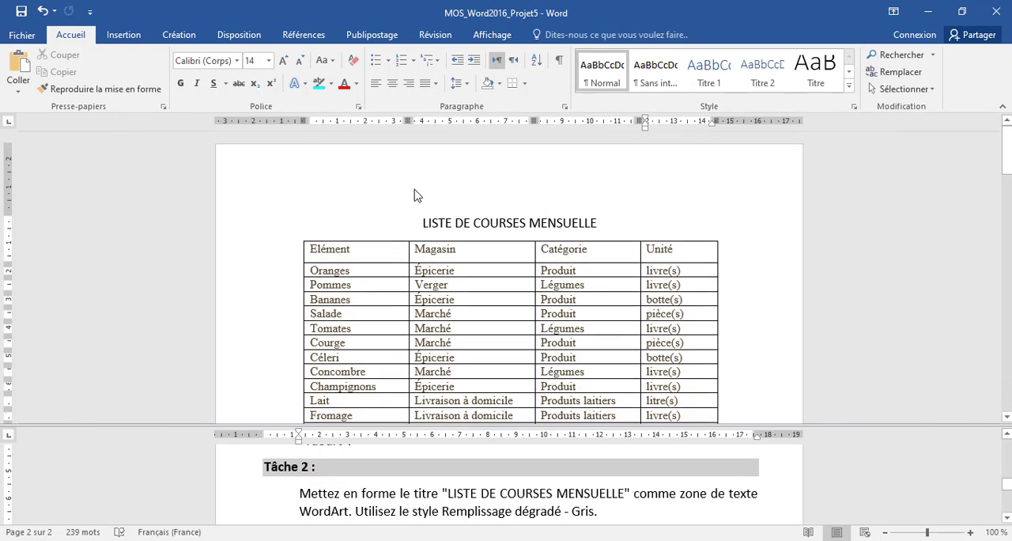
{"action": "left_click", "coordinate": [440, 223]}
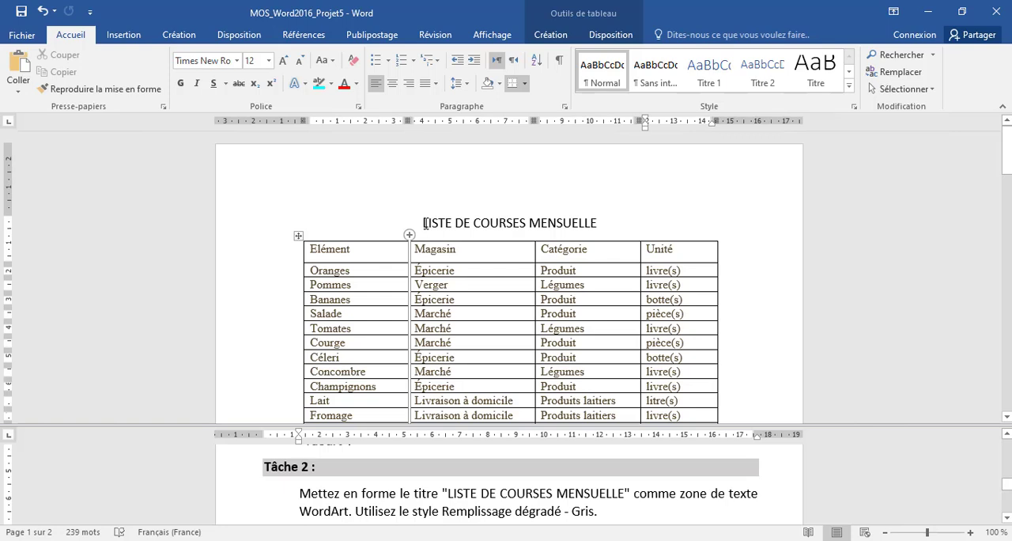
{"action": "left_click", "coordinate": [424, 223]}
{"action": "left_click_drag", "start_coordinate": [424, 223], "coordinate": [599, 223]}
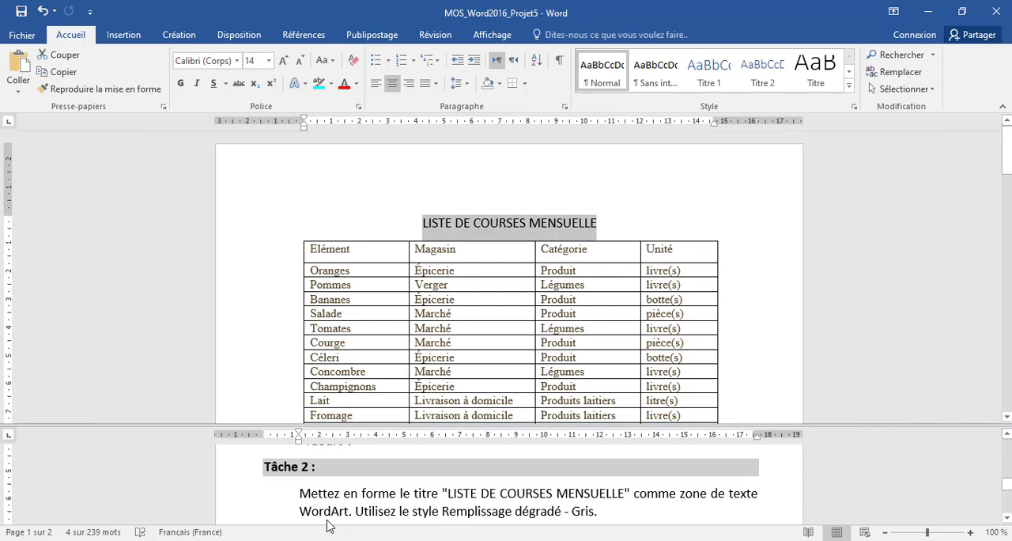
{"action": "left_click", "coordinate": [126, 38]}
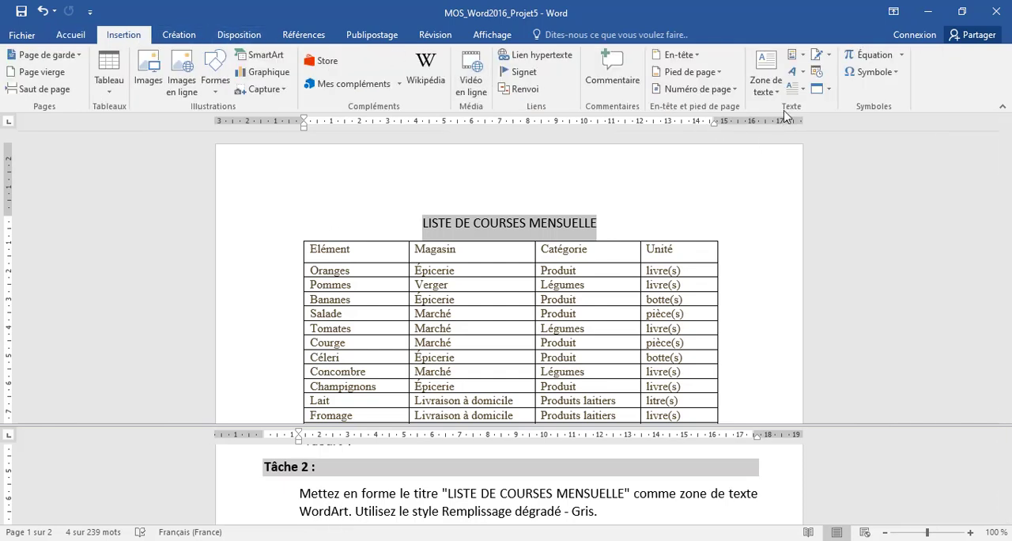
{"action": "left_click", "coordinate": [803, 73]}
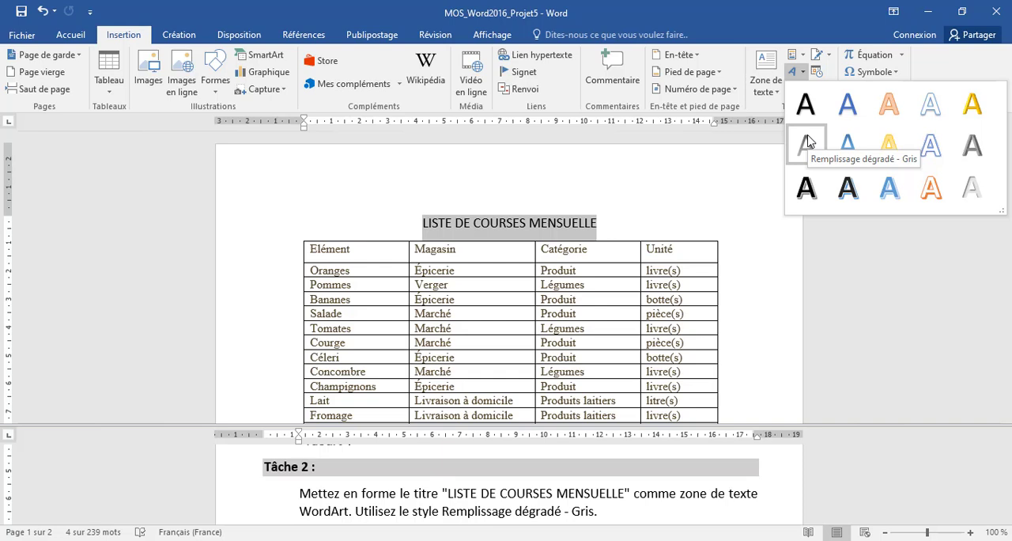
{"action": "left_click", "coordinate": [807, 143]}
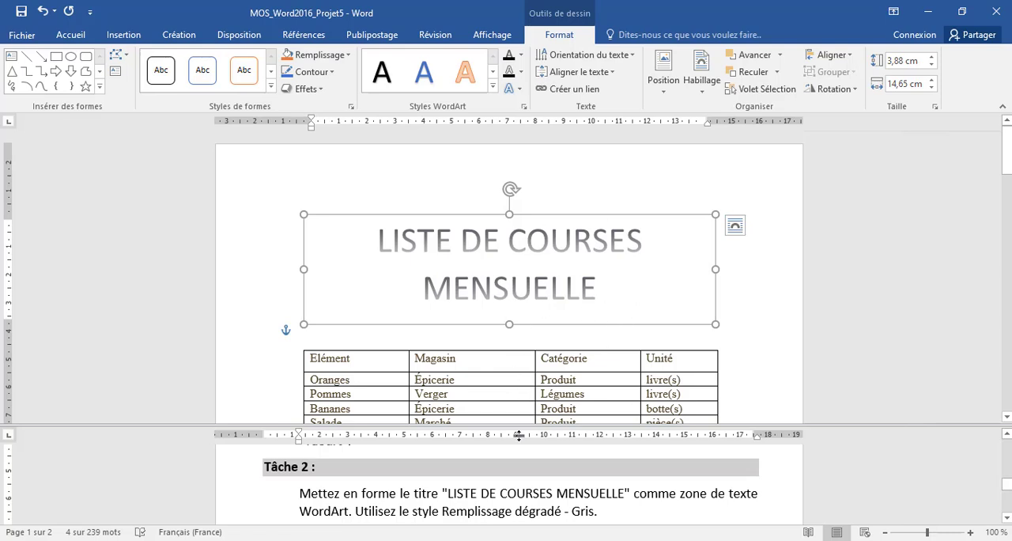
Copy "Légumes" from the Tâche 3 instructions and open Find and Replace with it as the search term
{"action": "left_click", "coordinate": [405, 506]}
{"action": "scroll", "coordinate": [407, 503], "scroll_direction": "down", "scroll_amount": 2}
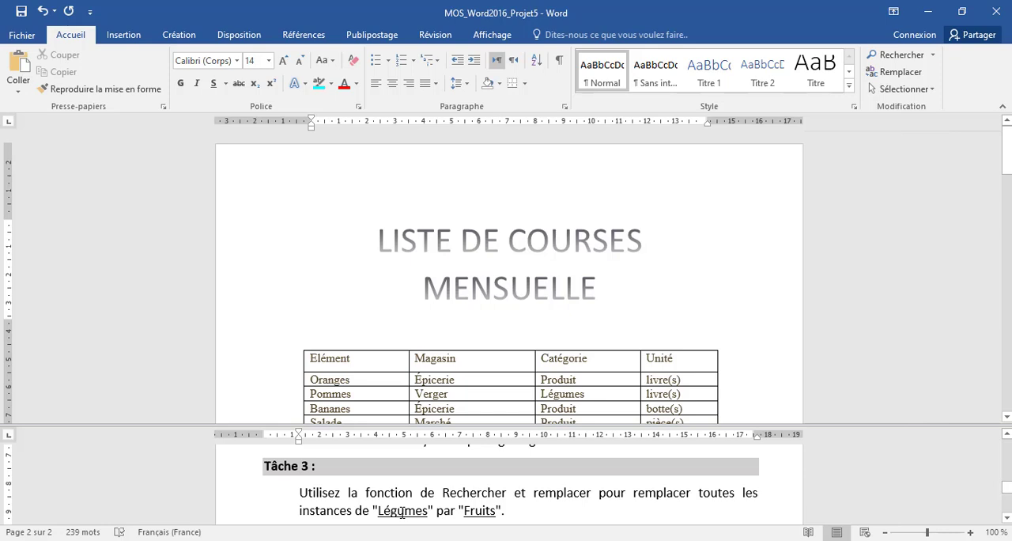
{"action": "double_click", "coordinate": [403, 513]}
{"action": "right_click", "coordinate": [403, 512]}
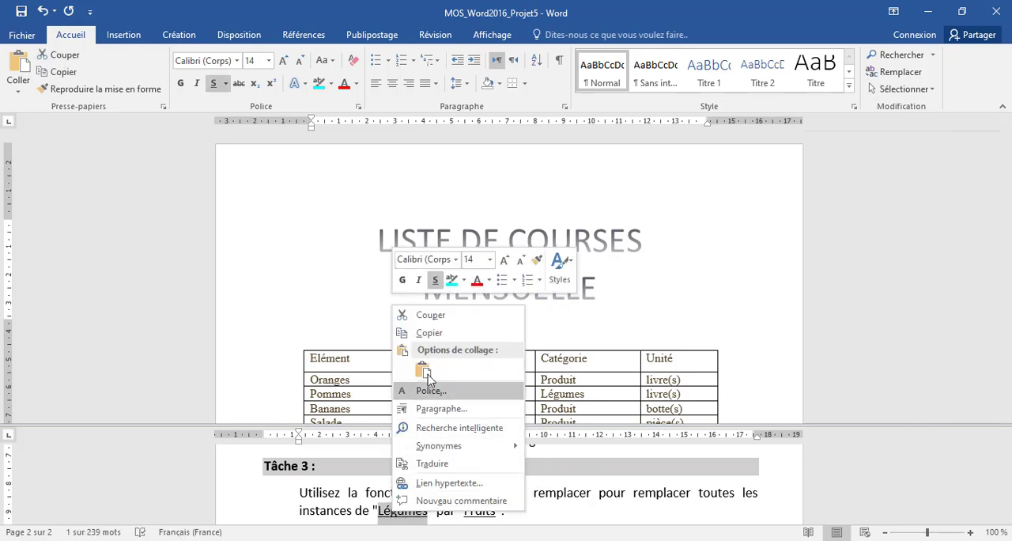
{"action": "left_click", "coordinate": [427, 333]}
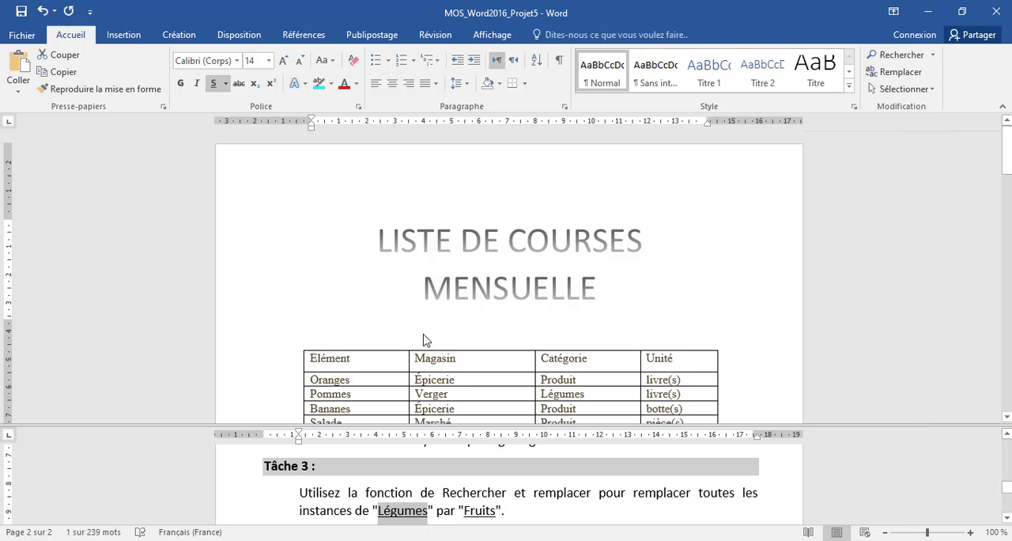
{"action": "left_click", "coordinate": [890, 79]}
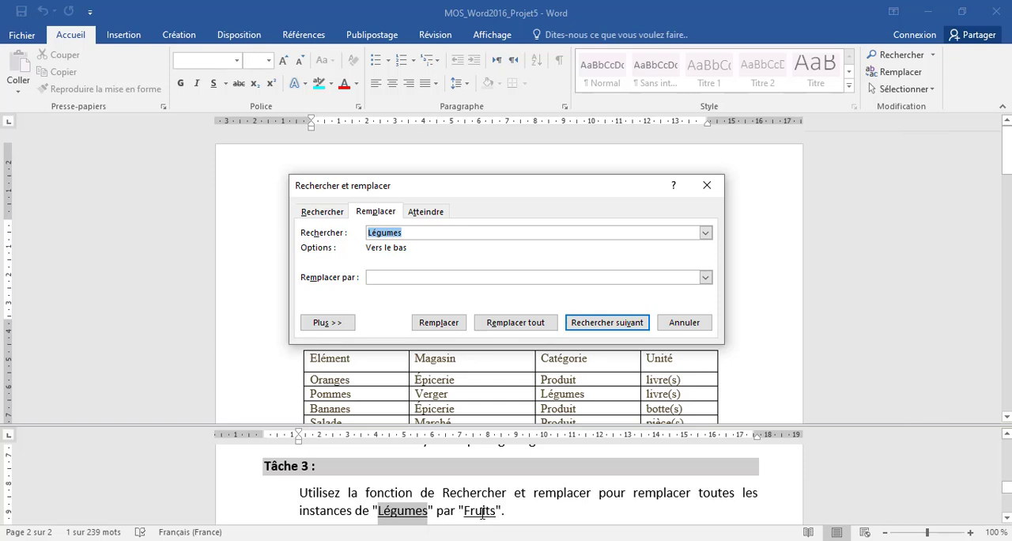
Copy "Fruits" from the Tâche 3 instructions and paste it as the replacement text
{"action": "left_click", "coordinate": [482, 513]}
{"action": "double_click", "coordinate": [480, 510]}
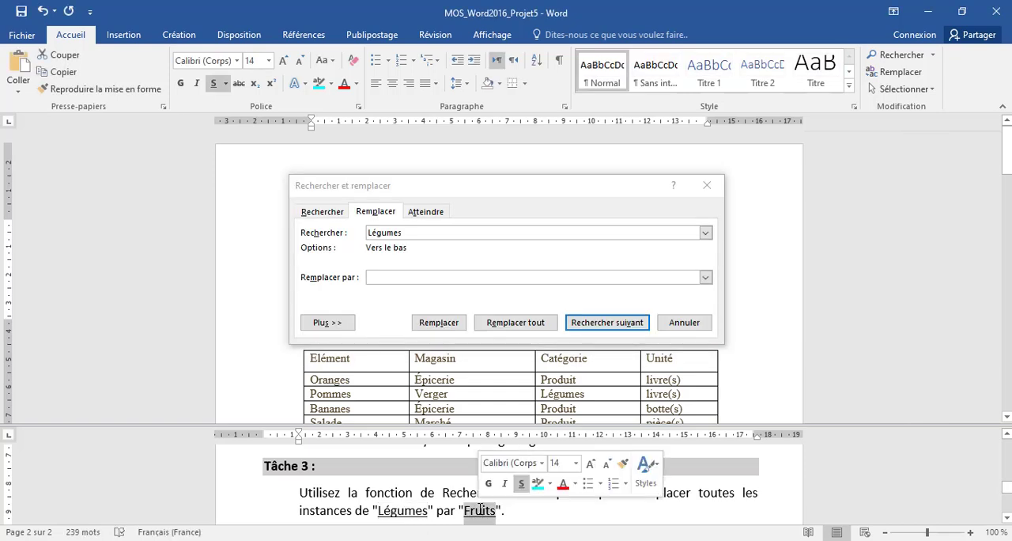
{"action": "right_click", "coordinate": [480, 510]}
{"action": "left_click", "coordinate": [514, 337]}
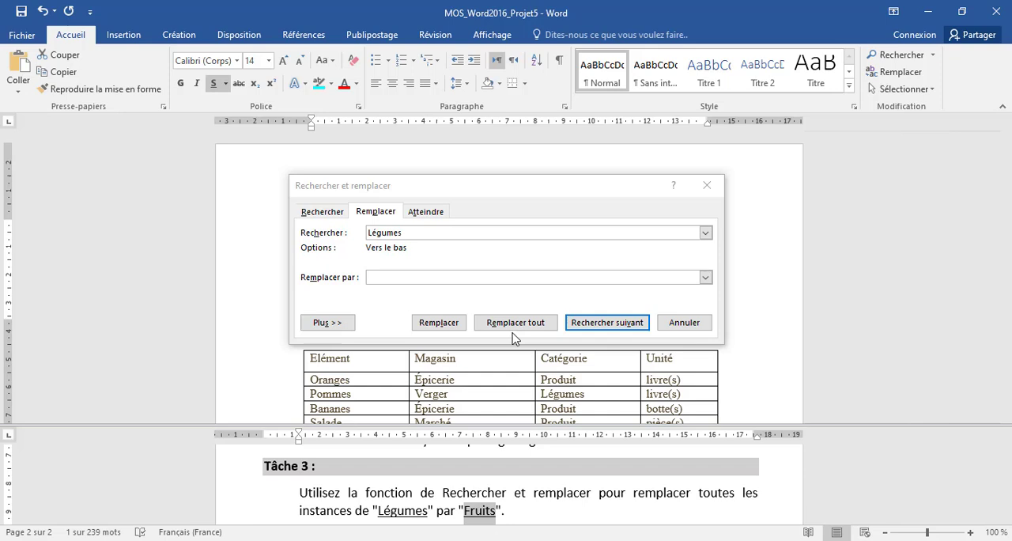
{"action": "left_click", "coordinate": [405, 278]}
{"action": "right_click", "coordinate": [388, 278]}
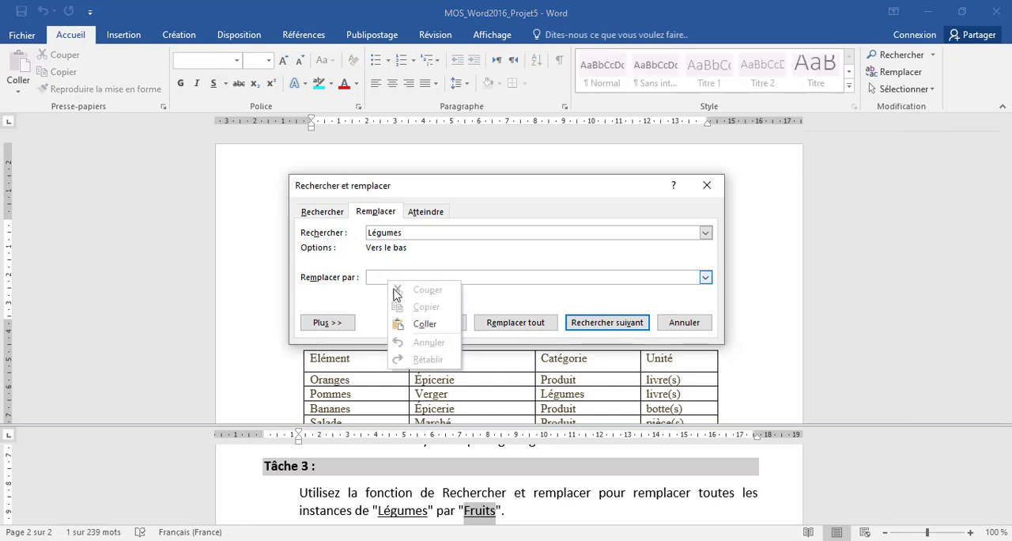
{"action": "left_click", "coordinate": [424, 323]}
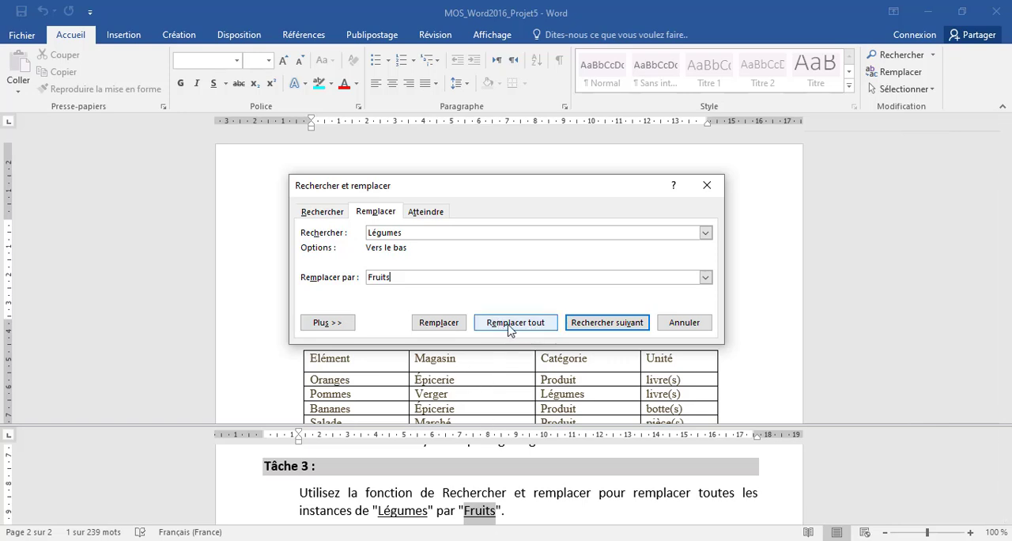
Replace all instances of "Légumes" with "Fruits", continuing the search from the document's beginning, and close Find and Replace
{"action": "left_click", "coordinate": [504, 323]}
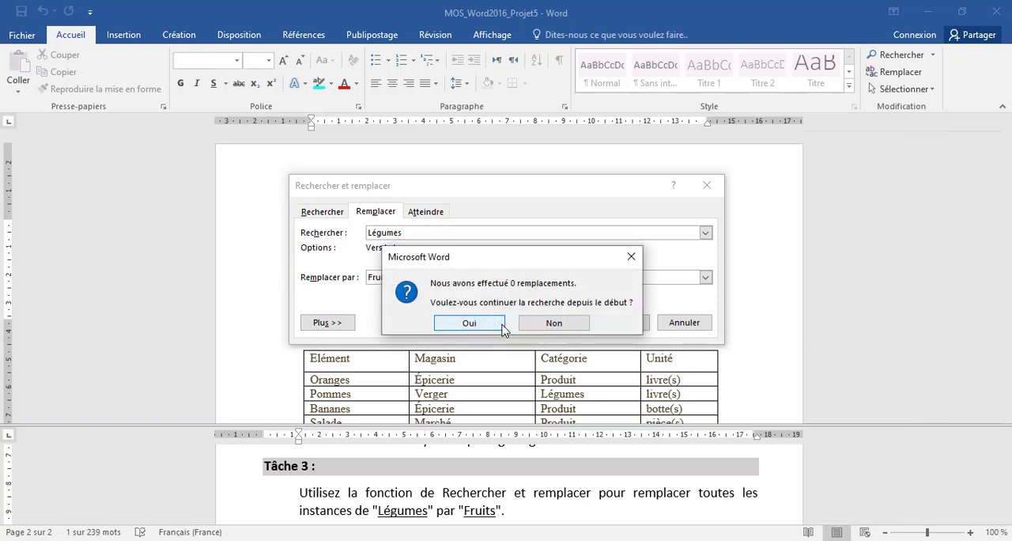
{"action": "left_click", "coordinate": [493, 324]}
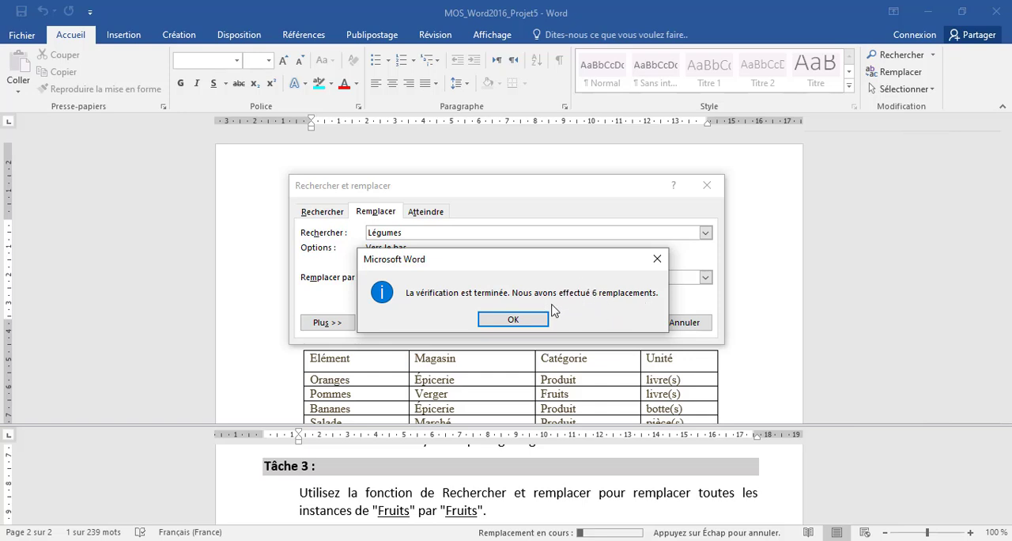
{"action": "left_click", "coordinate": [514, 320]}
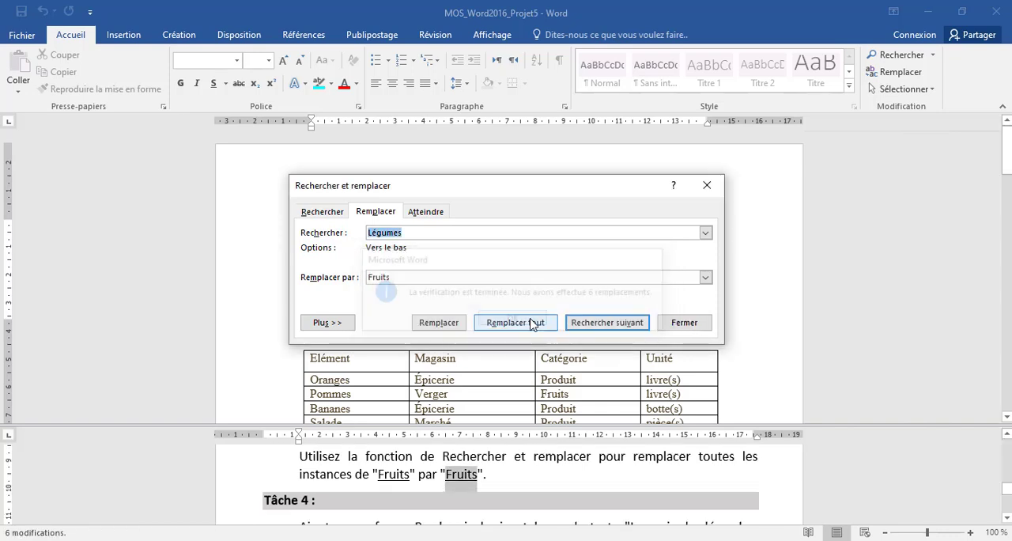
{"action": "left_click", "coordinate": [685, 323]}
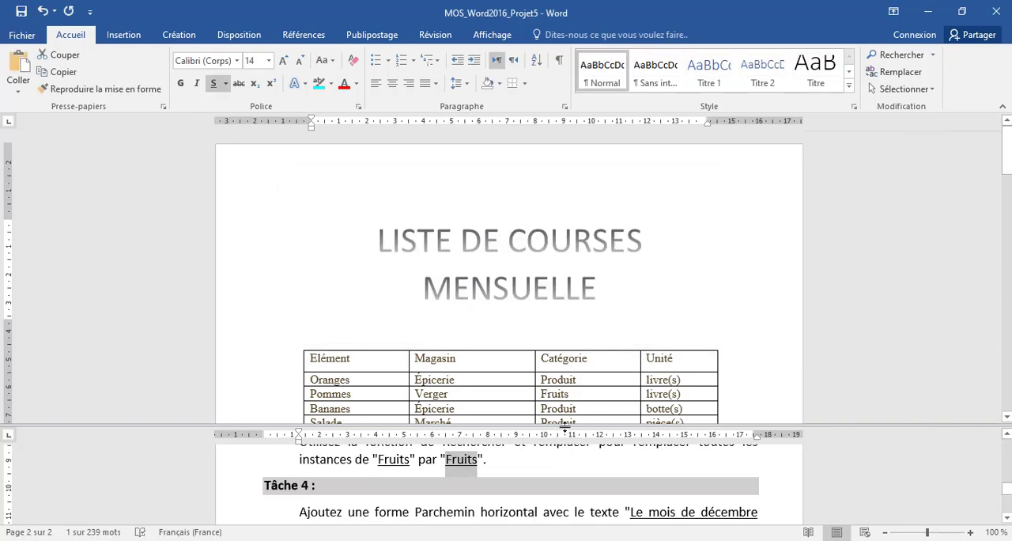
Draw a Parchemin horizontal shape about 5.4 cm wide and 2.36 cm high below the highlighted "Liste de courses mensuelle" line
{"action": "left_click", "coordinate": [479, 499]}
{"action": "scroll", "coordinate": [479, 503], "scroll_direction": "down", "scroll_amount": 1}
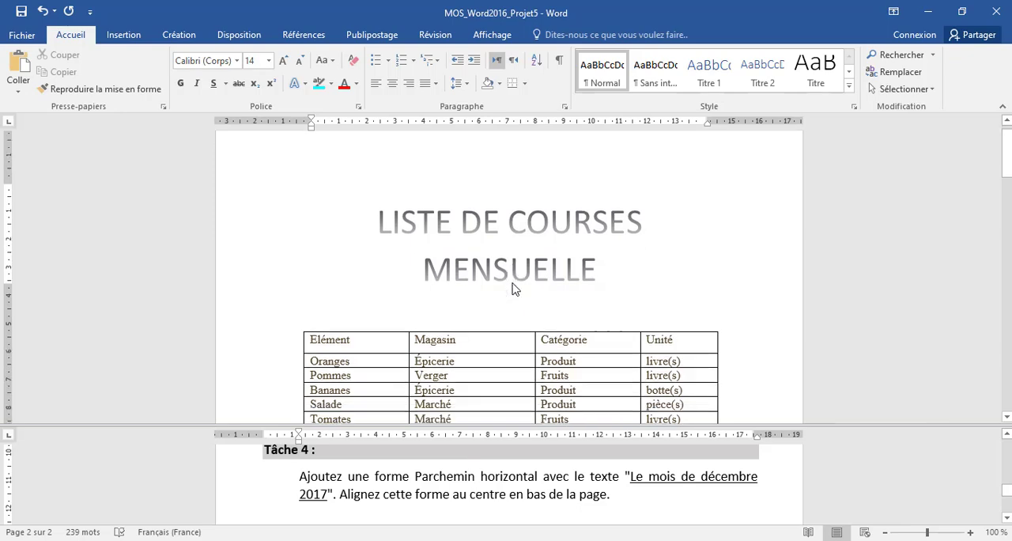
{"action": "scroll", "coordinate": [515, 287], "scroll_direction": "down", "scroll_amount": 10}
{"action": "left_click", "coordinate": [413, 319]}
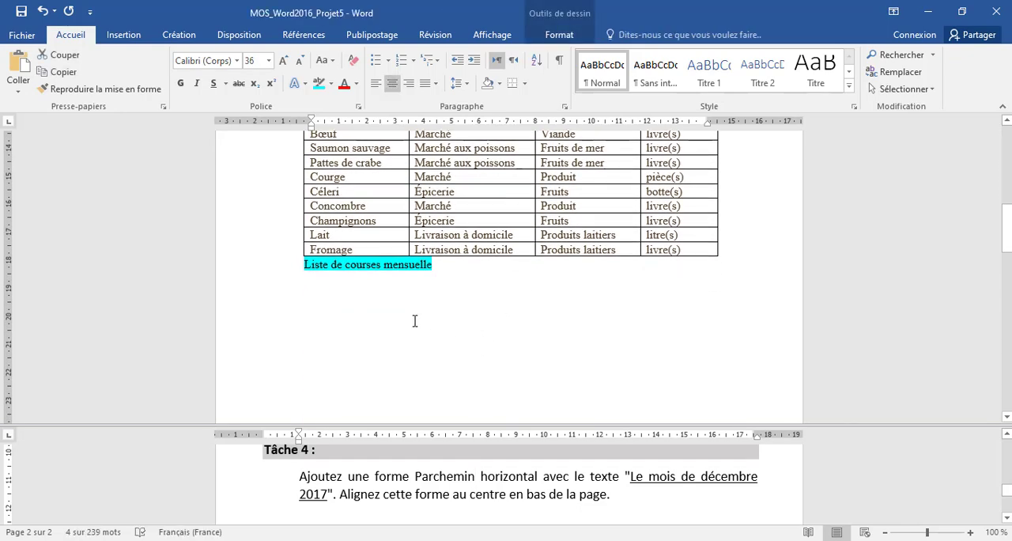
{"action": "left_click", "coordinate": [141, 36]}
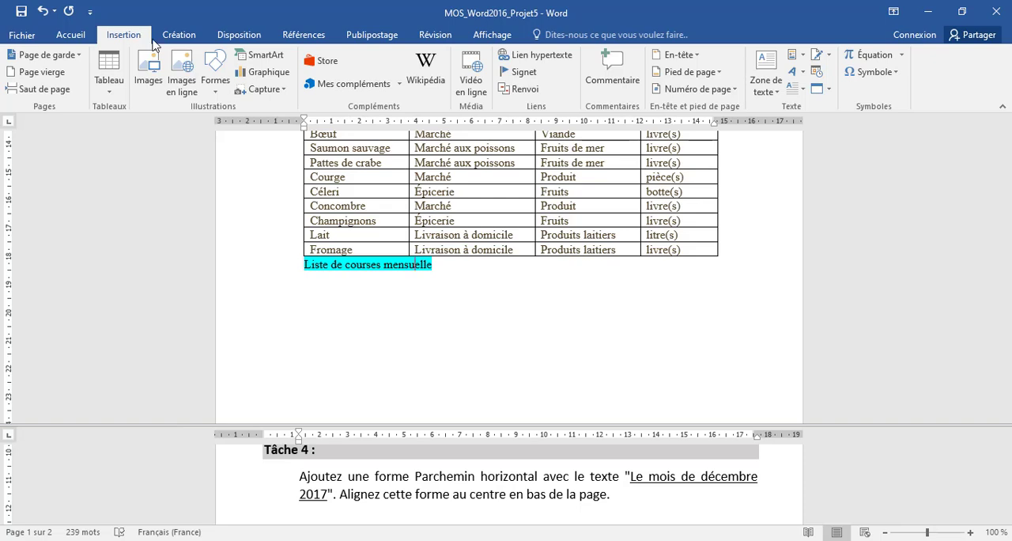
{"action": "left_click", "coordinate": [222, 81]}
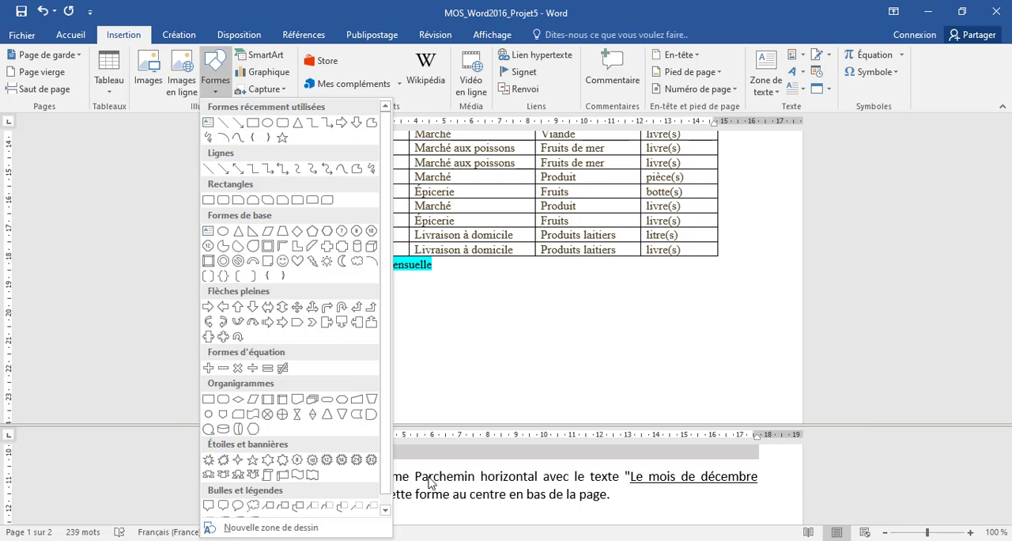
{"action": "left_click", "coordinate": [283, 475]}
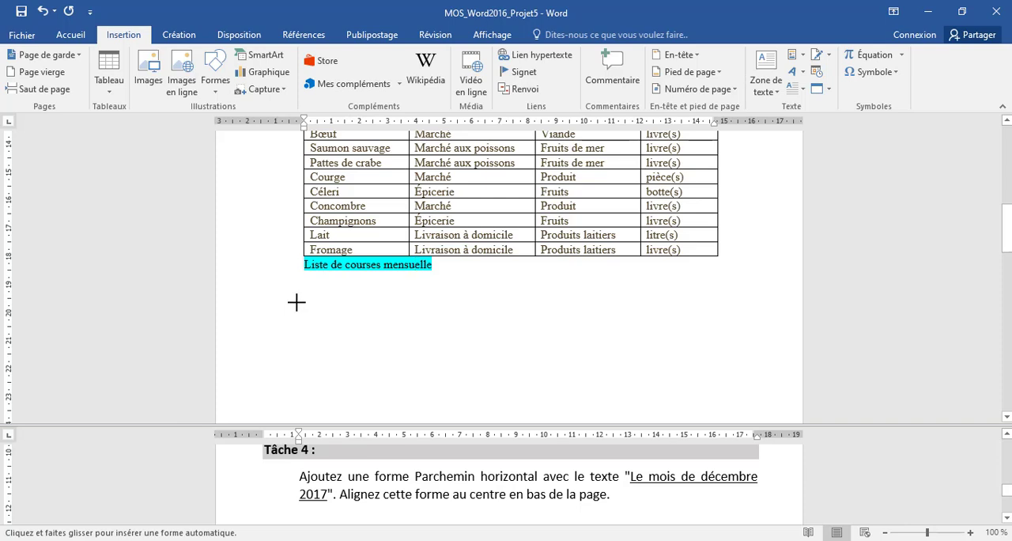
{"action": "mouse_move", "coordinate": [295, 302]}
{"action": "left_mouse_down"}
{"action": "mouse_move", "coordinate": [312, 328]}
{"action": "mouse_move", "coordinate": [447, 368]}
{"action": "left_mouse_up"}
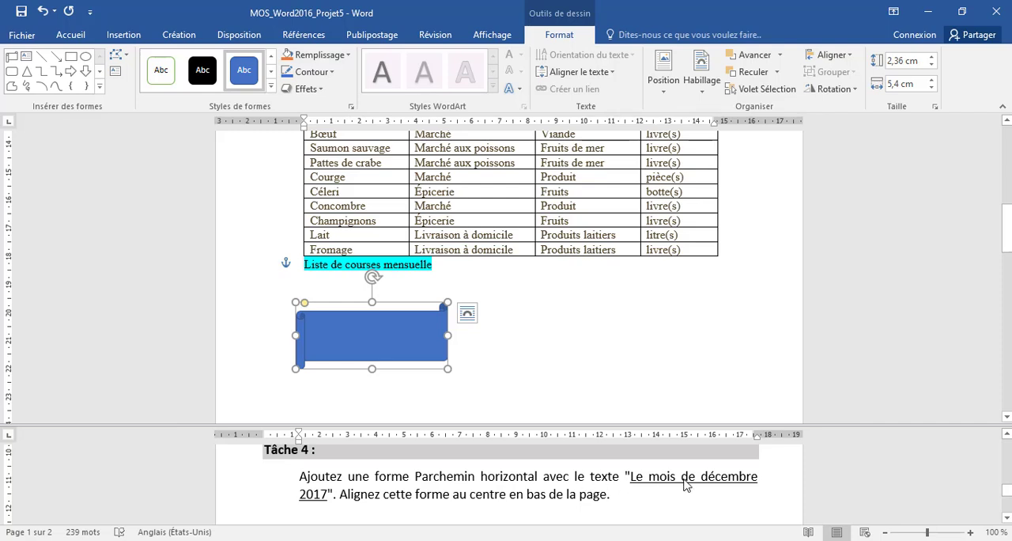
Copy the text "Le mois de décembre 2017" from the Tâche 4 instructions
{"action": "left_click", "coordinate": [635, 476]}
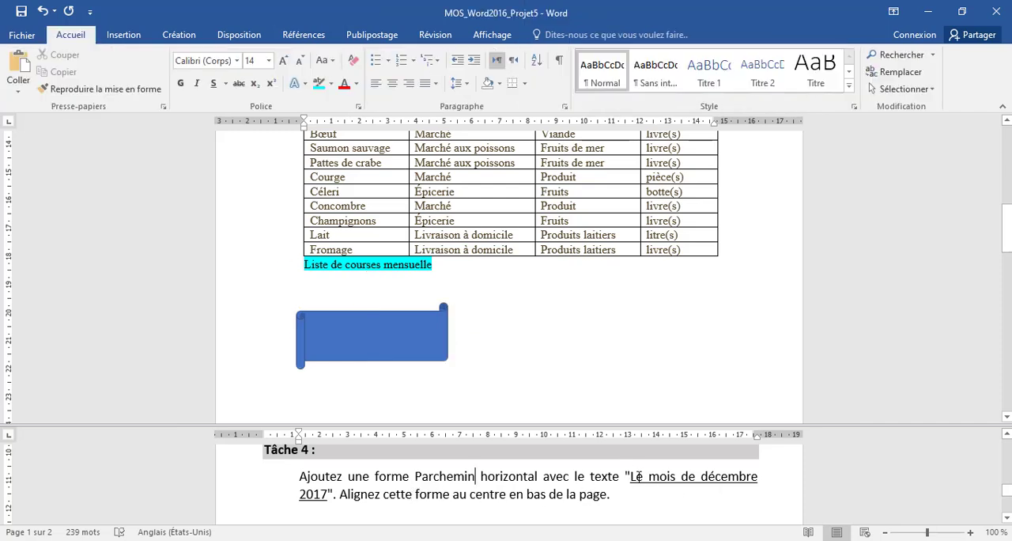
{"action": "left_click_drag", "start_coordinate": [630, 478], "coordinate": [327, 494]}
{"action": "right_click", "coordinate": [328, 486]}
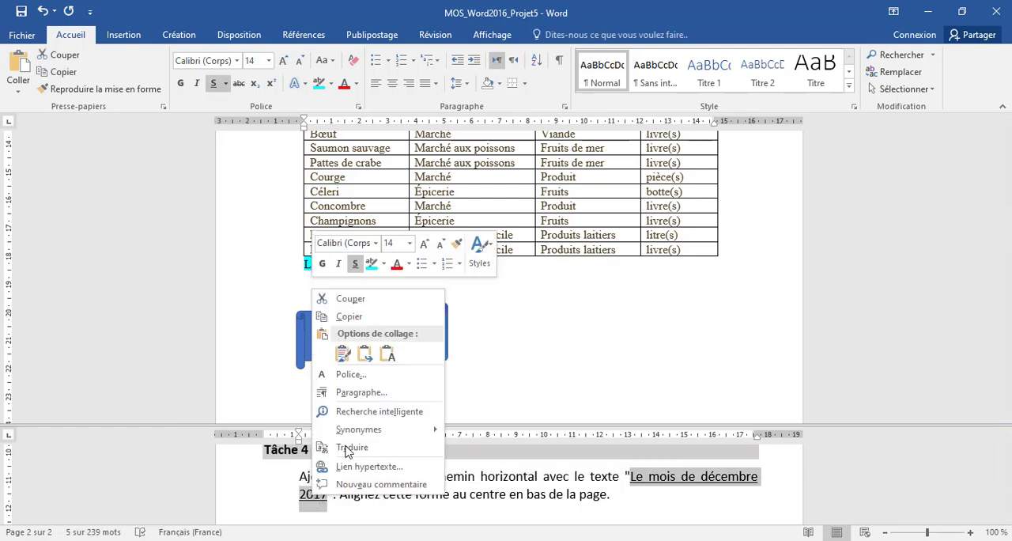
{"action": "left_click", "coordinate": [378, 319]}
Add the copied text "Le mois de décembre 2017" inside the scroll shape, keeping the text only
{"action": "left_click", "coordinate": [372, 347]}
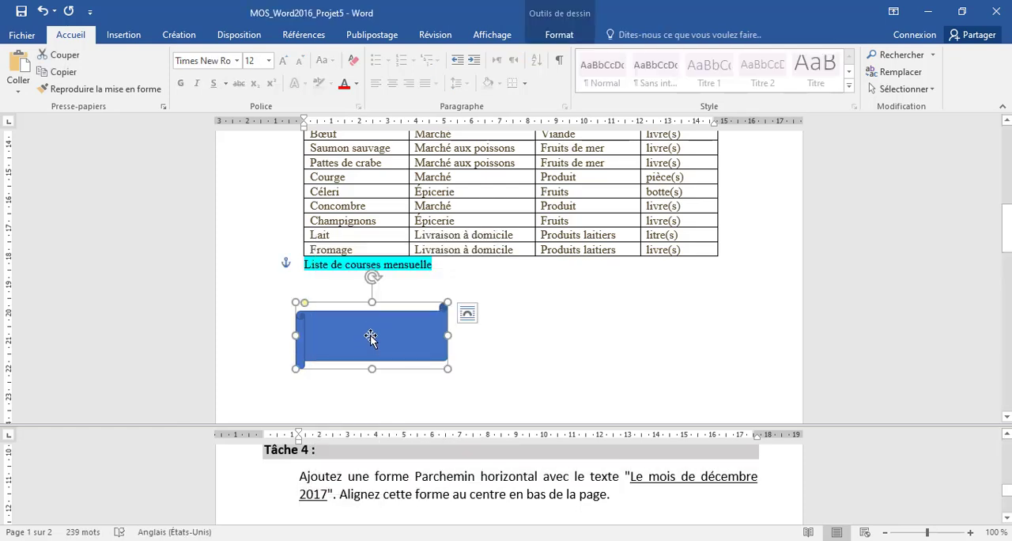
{"action": "right_click", "coordinate": [371, 337]}
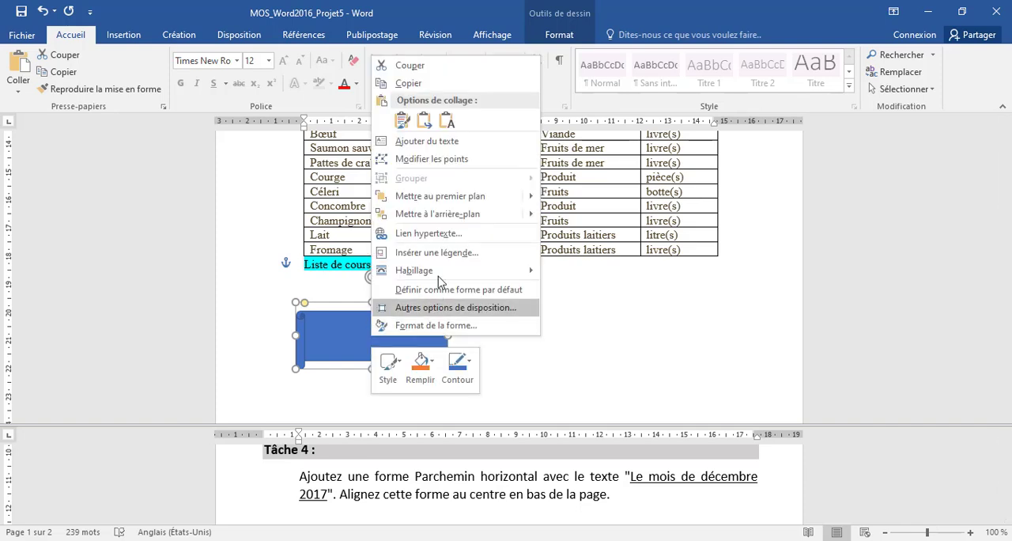
{"action": "left_click", "coordinate": [427, 141]}
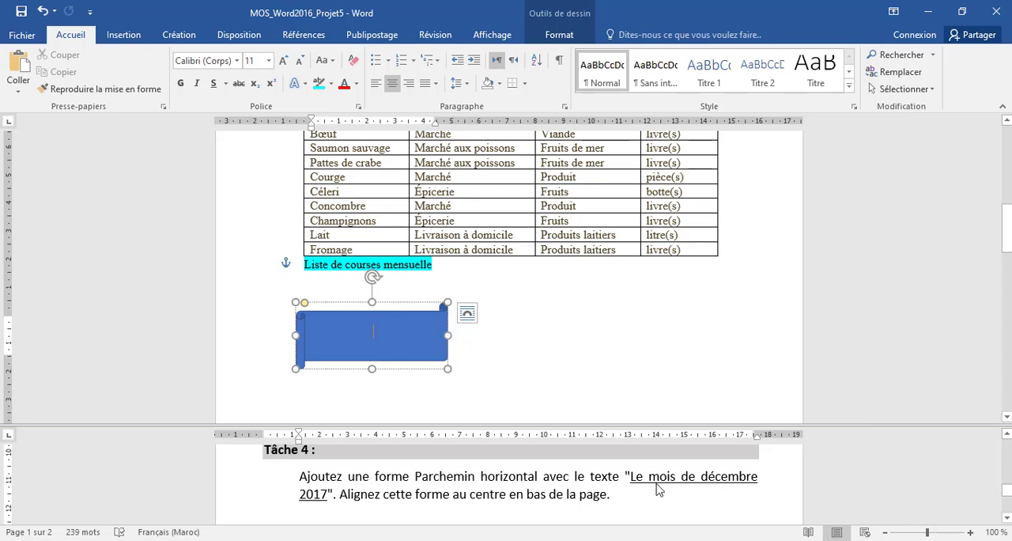
{"action": "right_click", "coordinate": [378, 332]}
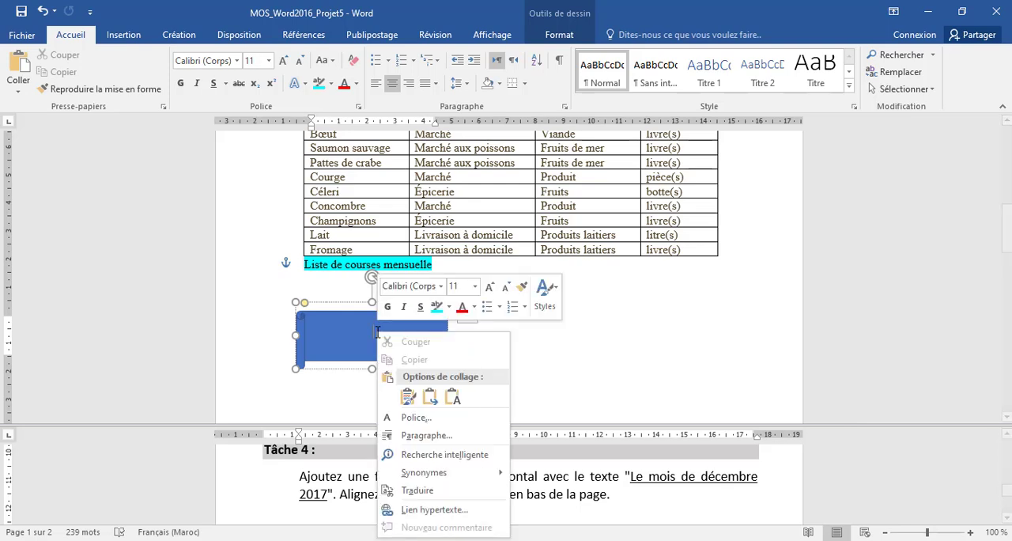
{"action": "left_click", "coordinate": [452, 397]}
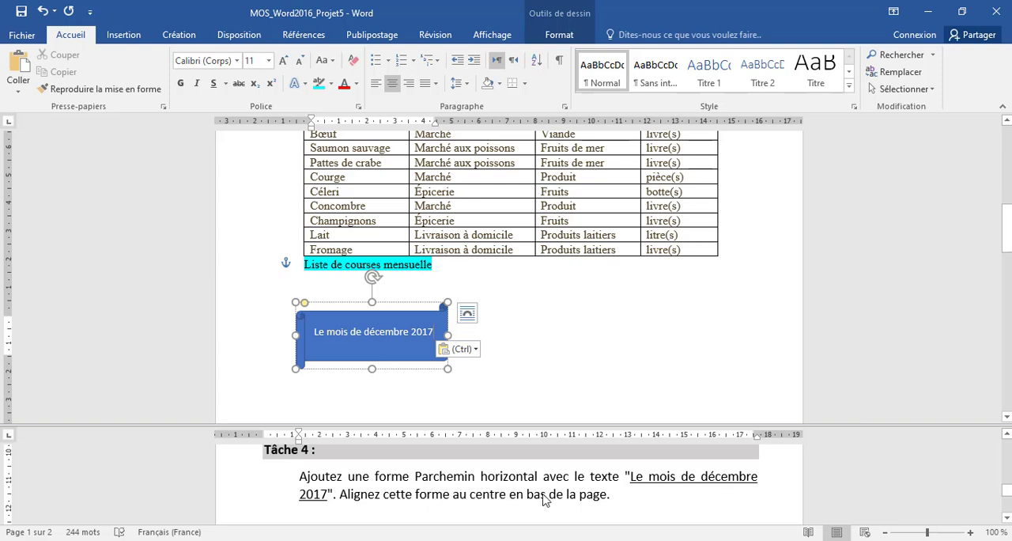
Position the scroll shape at the bottom centre of the page with square text wrapping, as Tâche 4 requires
{"action": "left_click", "coordinate": [411, 368]}
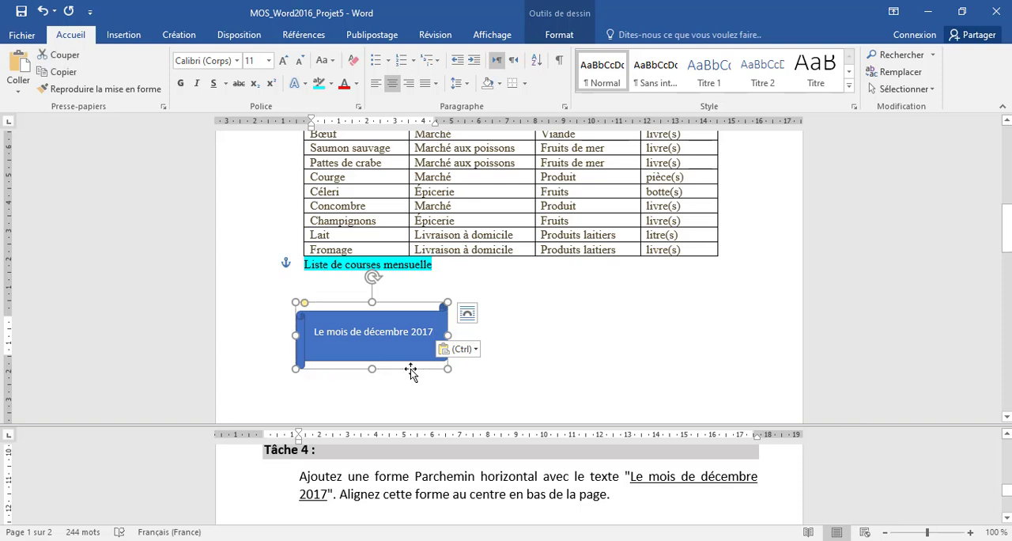
{"action": "left_click", "coordinate": [556, 35]}
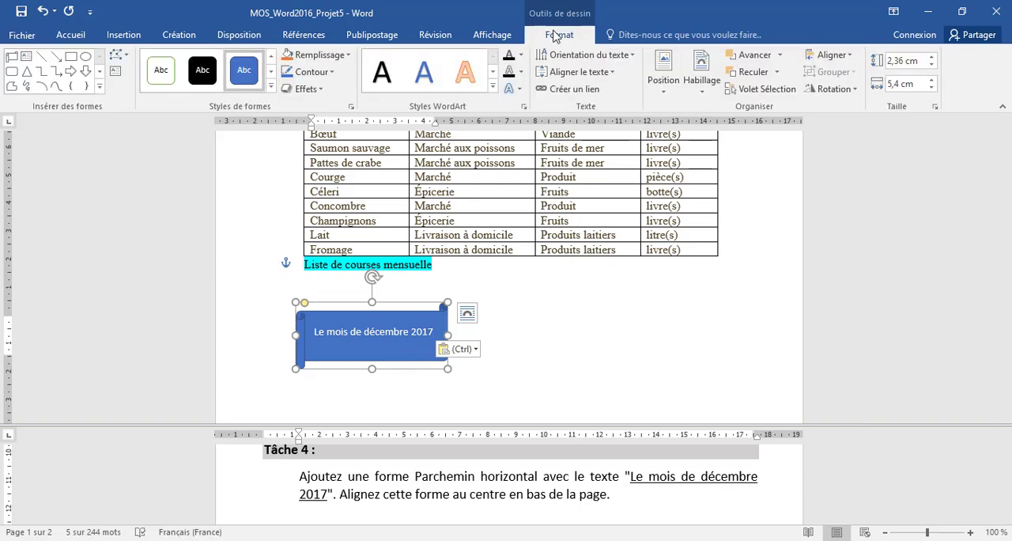
{"action": "left_click", "coordinate": [667, 84]}
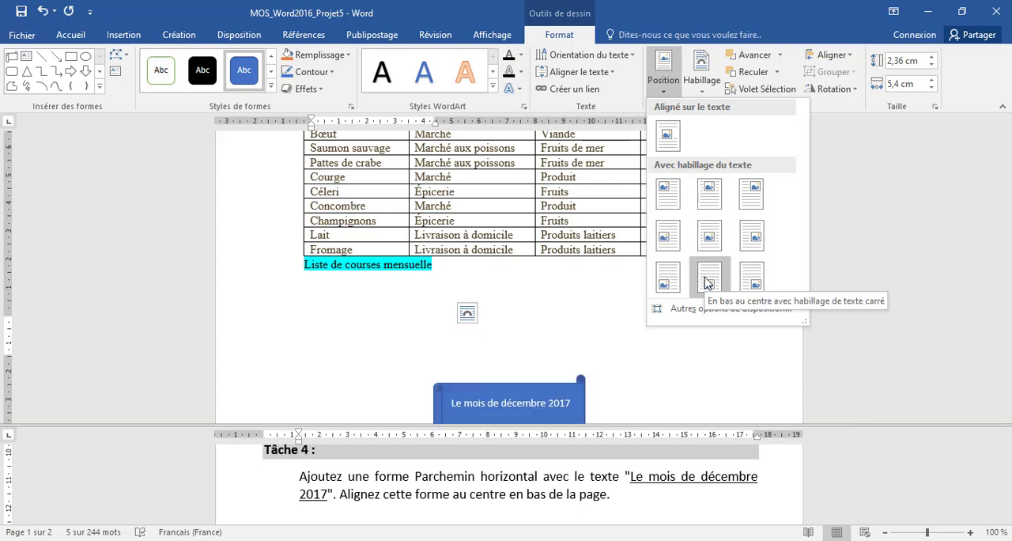
{"action": "left_click", "coordinate": [708, 282]}
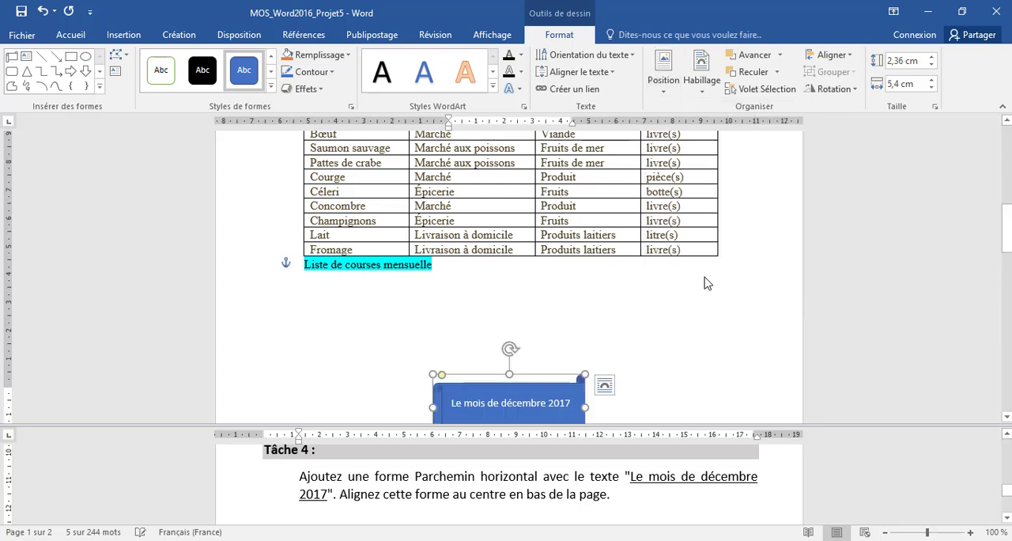
{"action": "scroll", "coordinate": [693, 299], "scroll_direction": "down", "scroll_amount": 3}
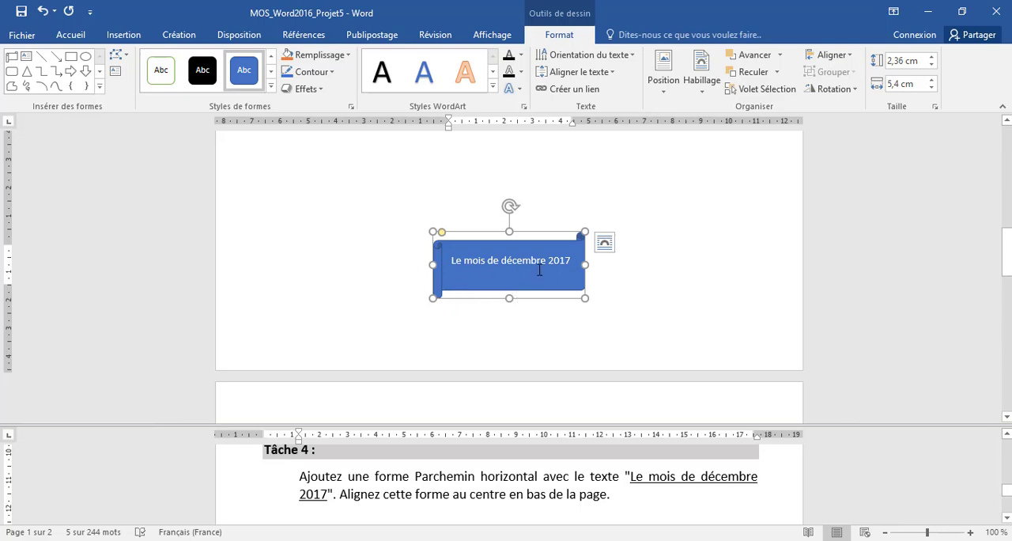
{"action": "left_click", "coordinate": [534, 503]}
{"action": "scroll", "coordinate": [532, 498], "scroll_direction": "down", "scroll_amount": 1}
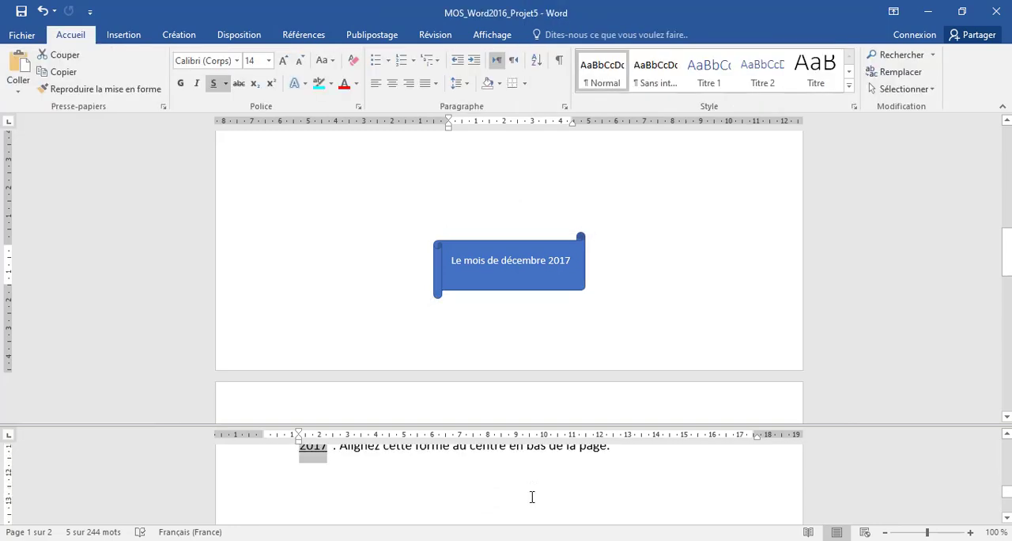